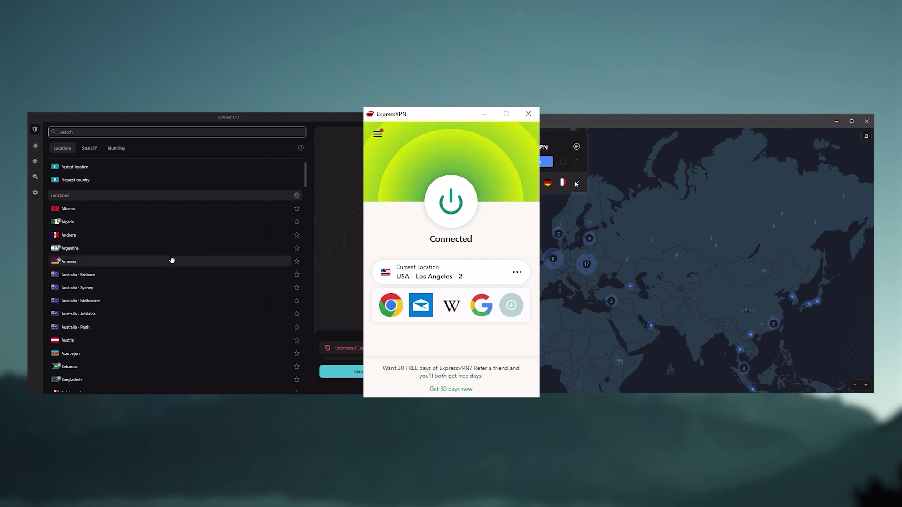
scroll(171, 259, "down", 3)
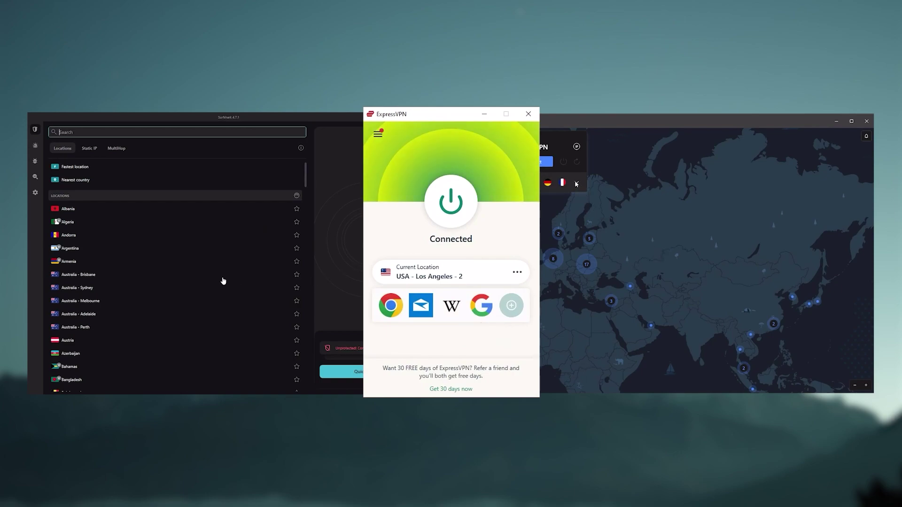
scroll(223, 280, "down", 3)
scroll(177, 255, "down", 3)
scroll(169, 240, "down", 2)
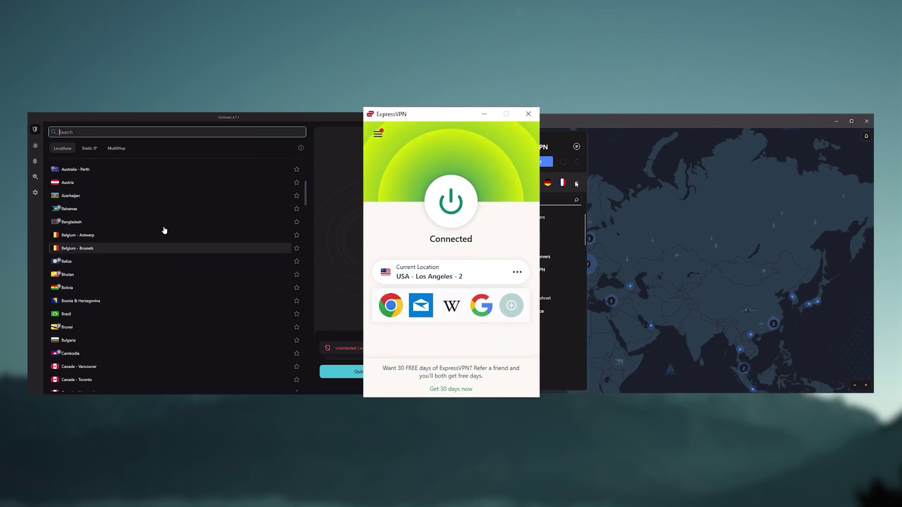
scroll(165, 229, "up", 3)
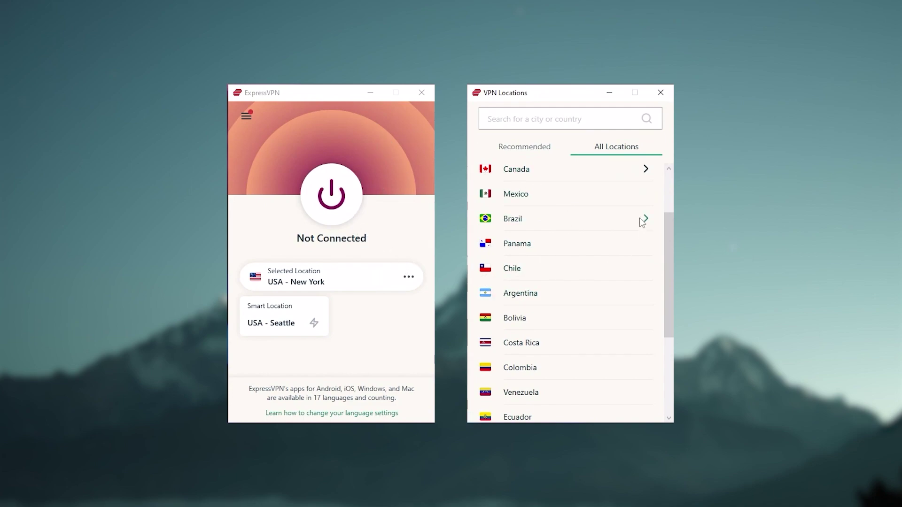
scroll(588, 268, "down", 1)
scroll(588, 269, "down", 1)
scroll(588, 270, "up", 2)
scroll(588, 270, "up", 1)
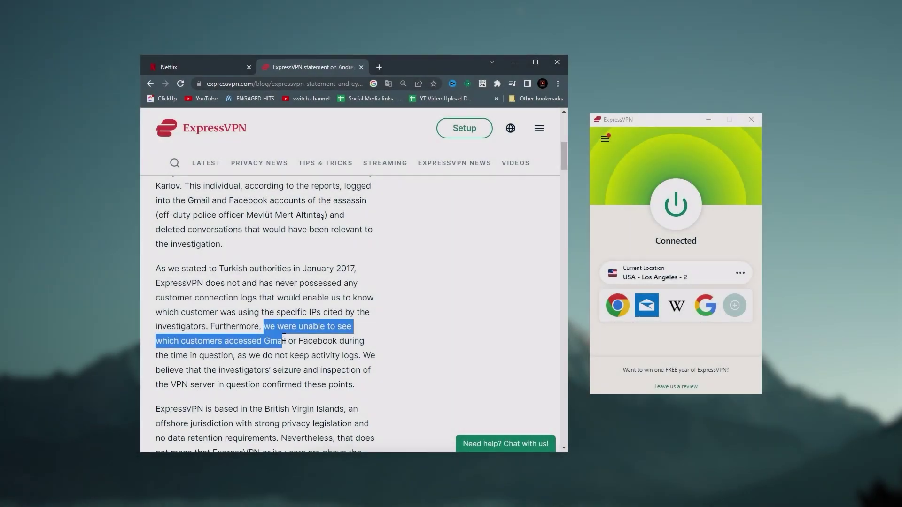
Expand Americas and Europe in ExpressVPN's All Locations list to reveal their countries.
left_click_drag(264, 327, 357, 388)
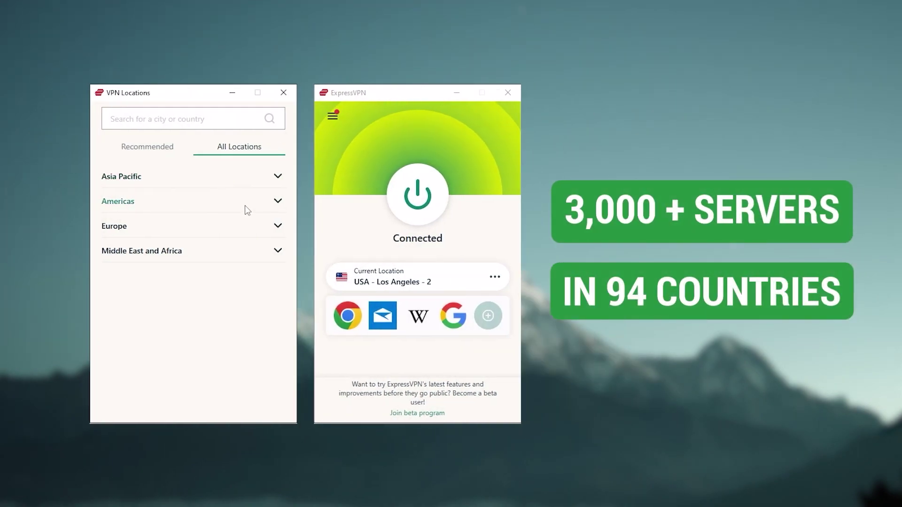
left_click(277, 203)
scroll(218, 247, "down", 3)
scroll(216, 248, "down", 3)
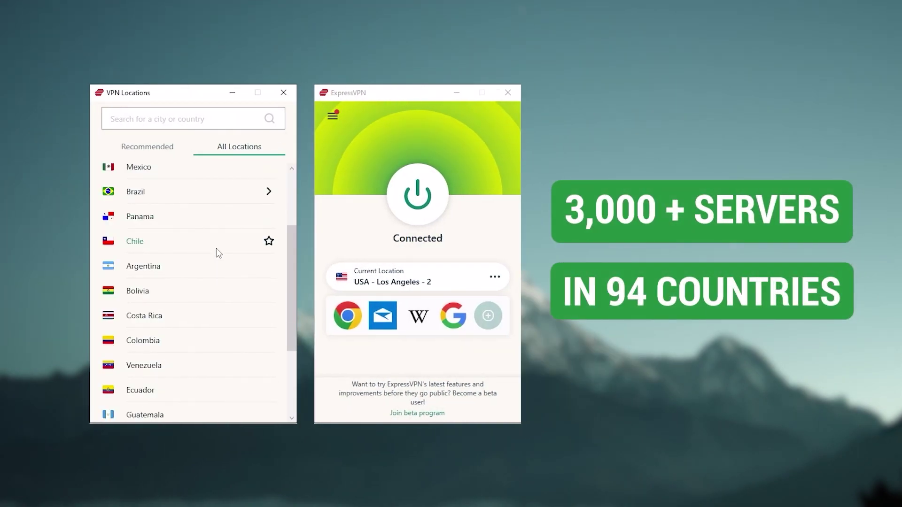
scroll(216, 251, "down", 3)
scroll(216, 254, "down", 1)
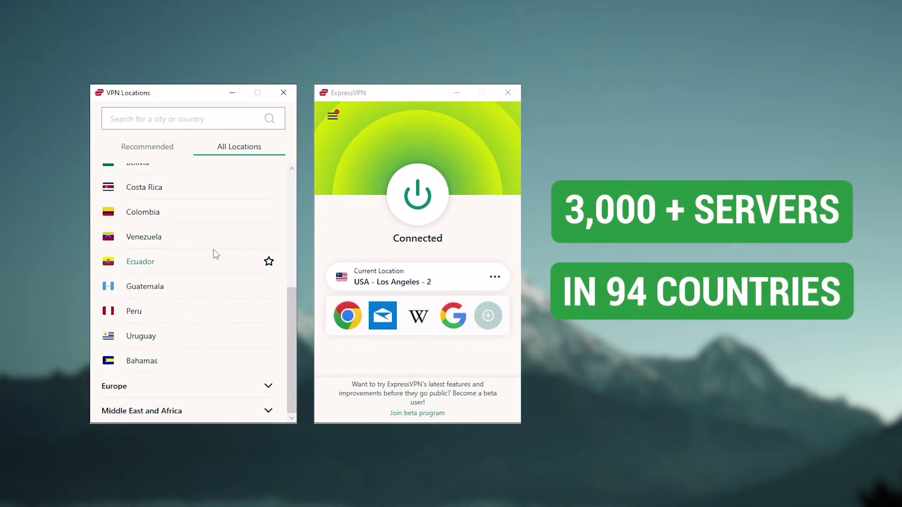
left_click(237, 390)
scroll(226, 388, "down", 3)
scroll(222, 386, "down", 3)
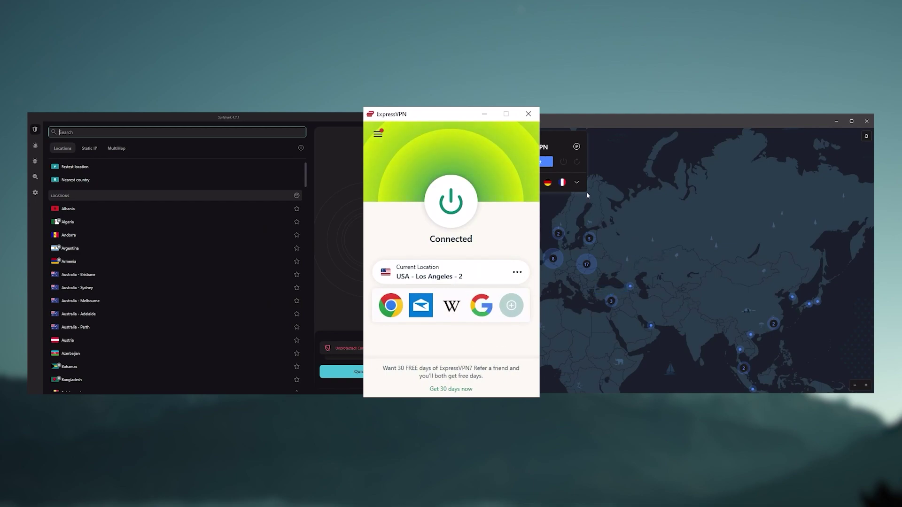
scroll(223, 281, "down", 3)
scroll(165, 230, "down", 3)
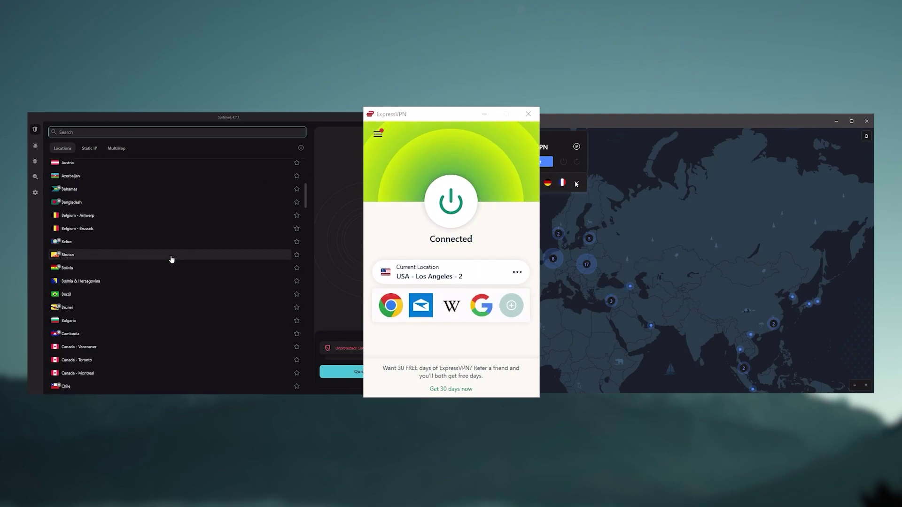
scroll(164, 230, "down", 2)
scroll(164, 231, "up", 3)
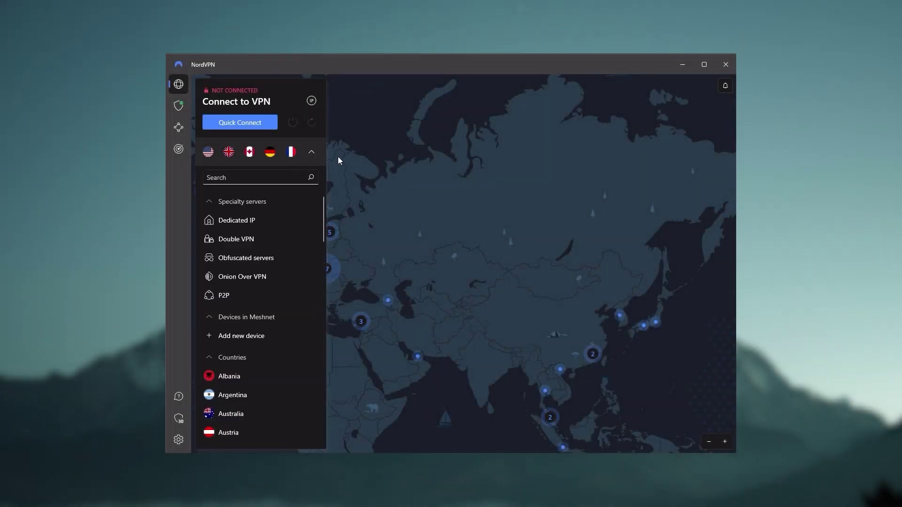
Collapse NordVPN's server list and pan the map around Europe, Greenland and Iceland.
left_click(311, 152)
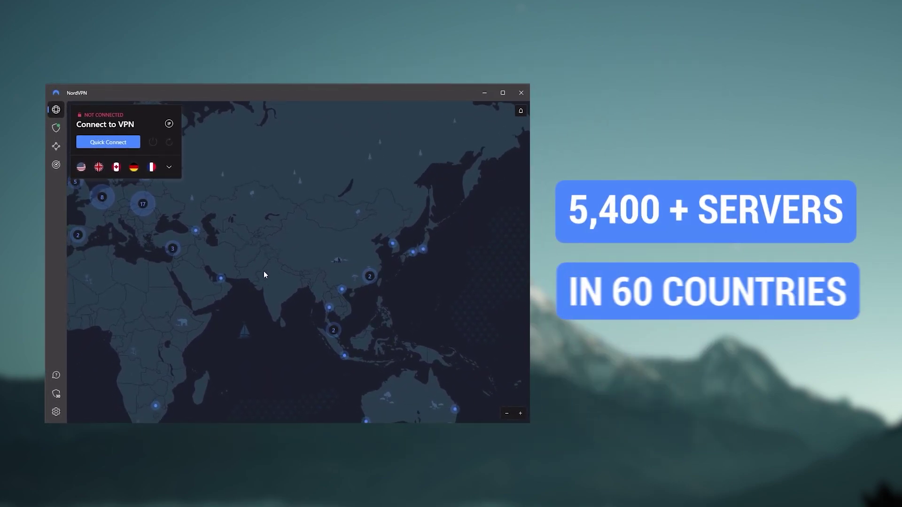
left_click_drag(240, 254, 376, 303)
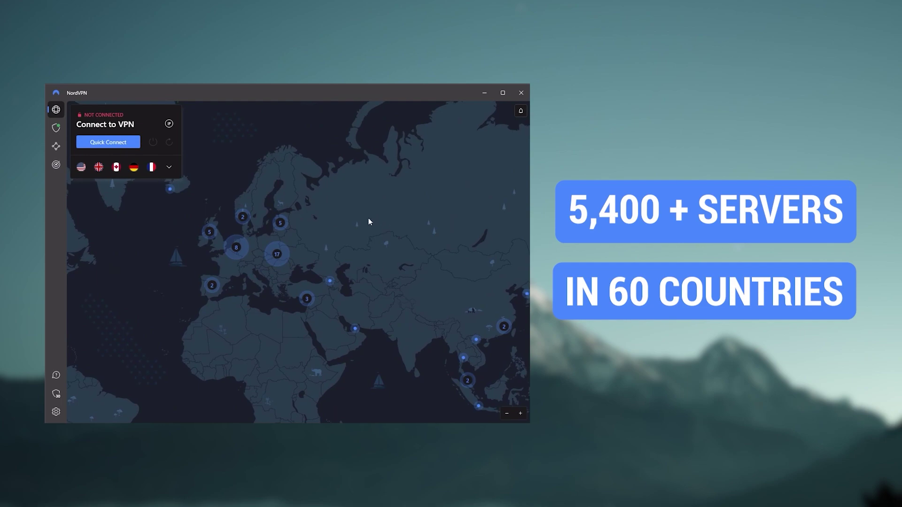
left_click_drag(369, 222, 436, 316)
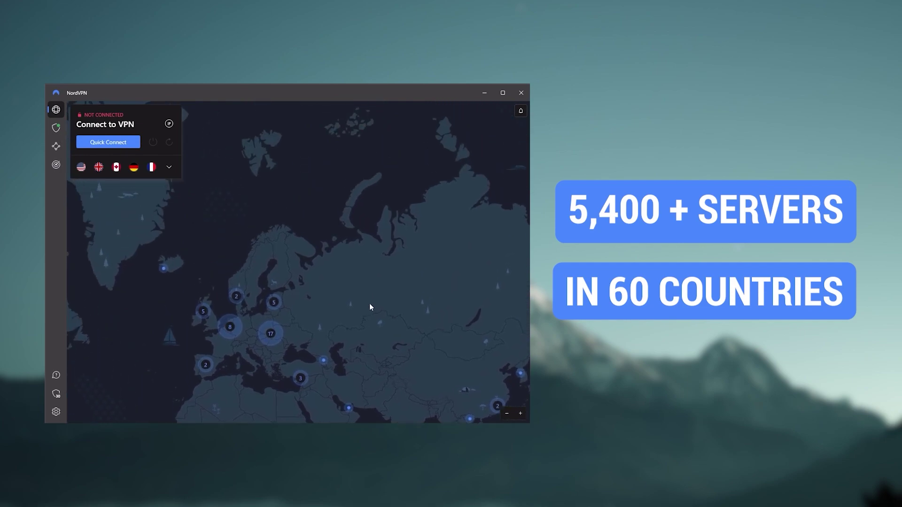
left_click_drag(216, 255, 358, 193)
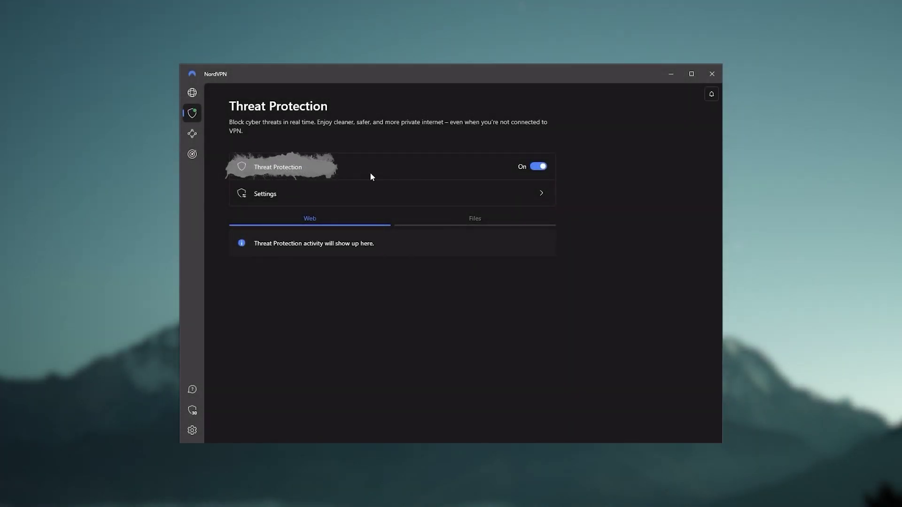
View Threat Protection settings, toggle the server list, and pan the map to Europe and Asia.
left_click(310, 200)
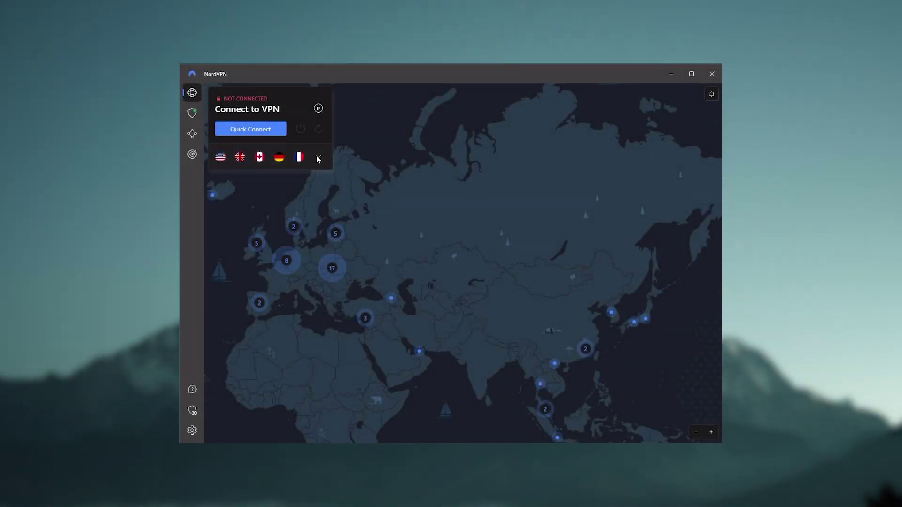
left_click(316, 155)
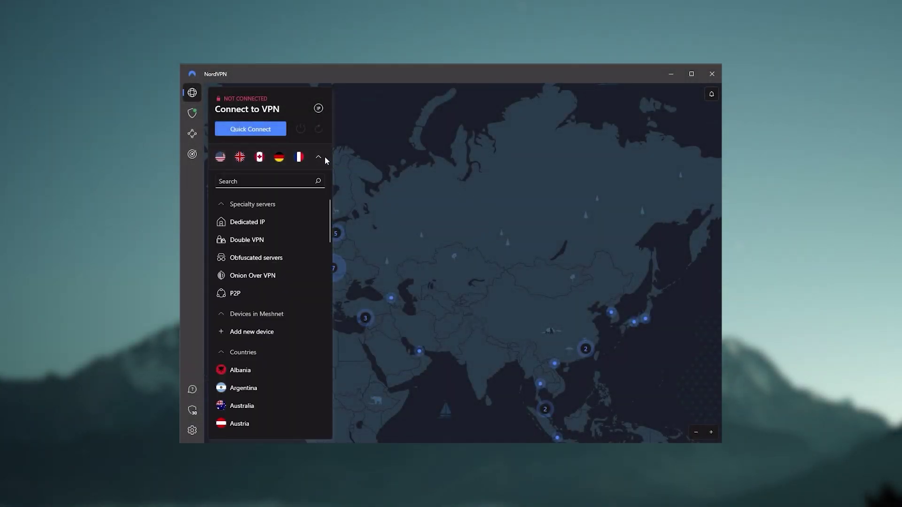
left_click(318, 156)
left_click_drag(460, 289, 388, 242)
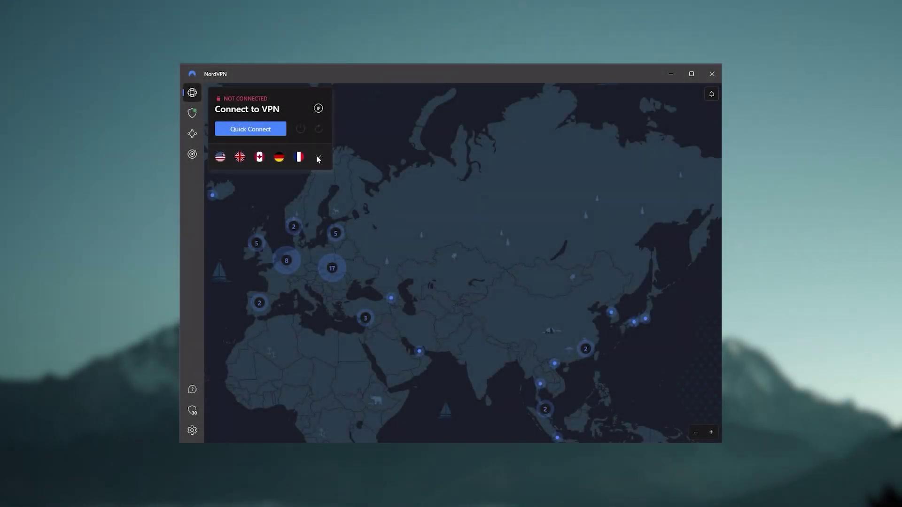
left_click(317, 155)
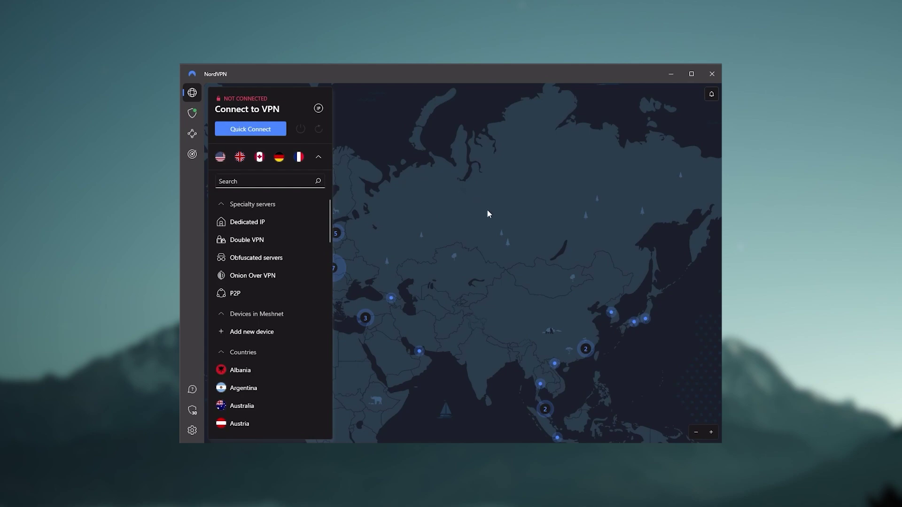
left_click(318, 157)
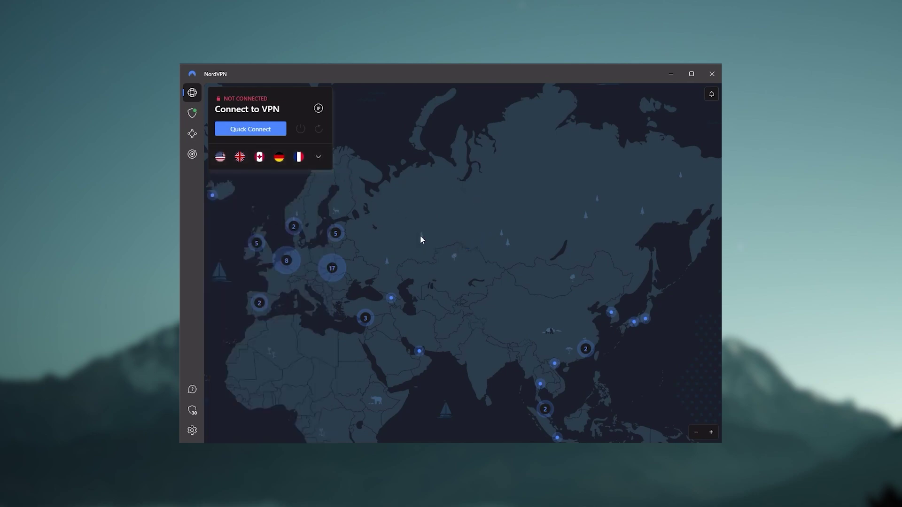
mouse_move(421, 236)
left_mouse_down()
mouse_move(377, 256)
mouse_move(544, 265)
left_mouse_up()
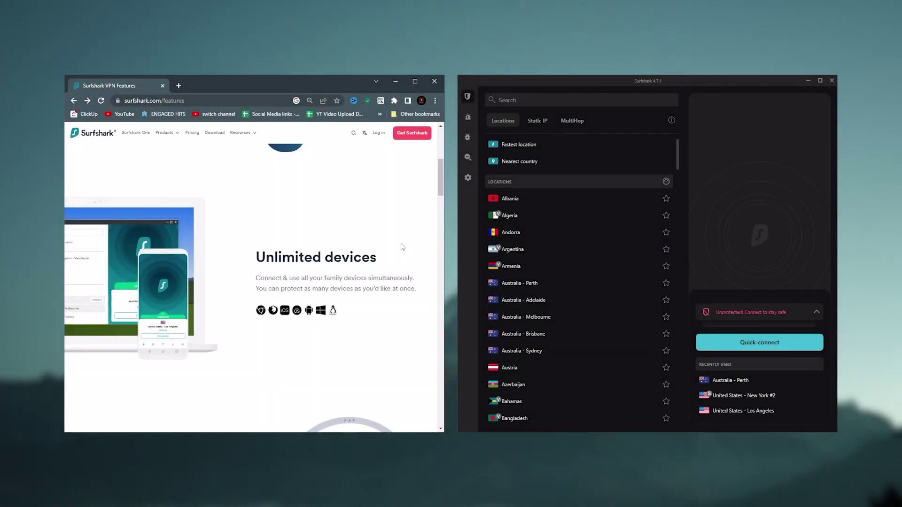
scroll(307, 250, "down", 1)
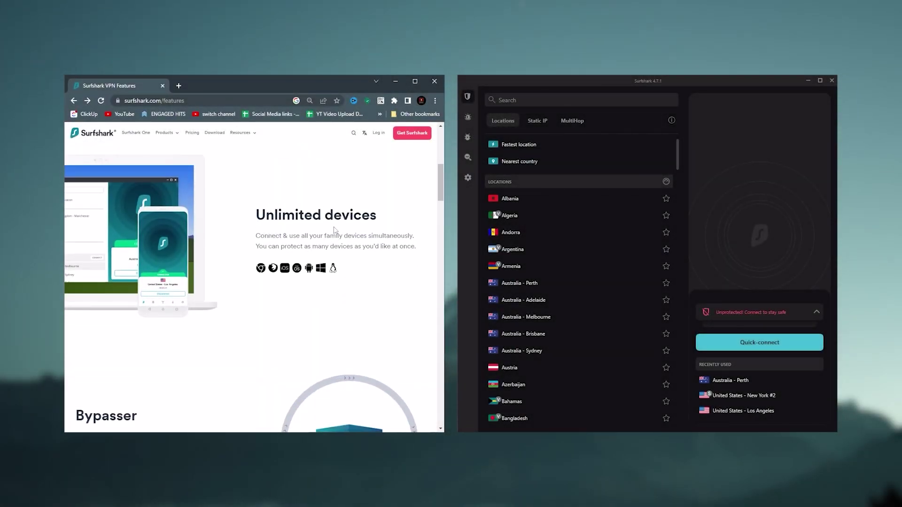
Open Surfshark's iOS app download page from the features page.
left_click(284, 268)
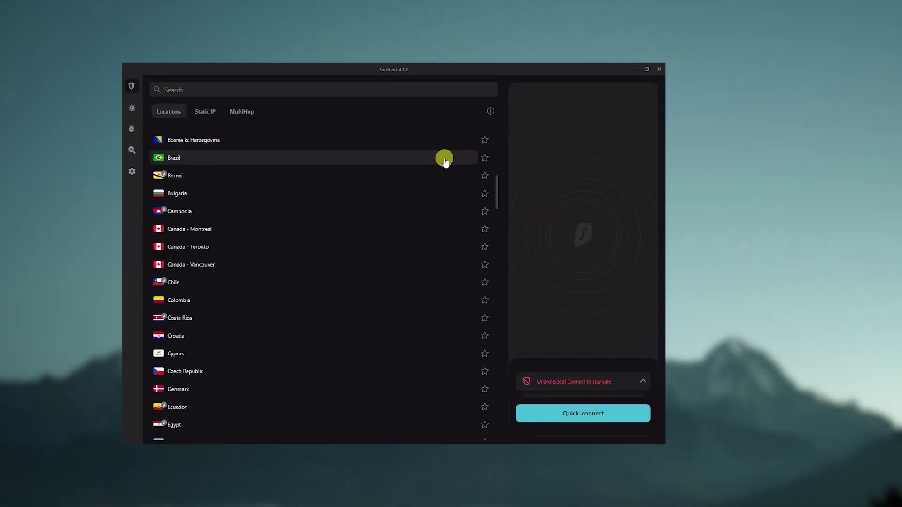
scroll(171, 209, "down", 3)
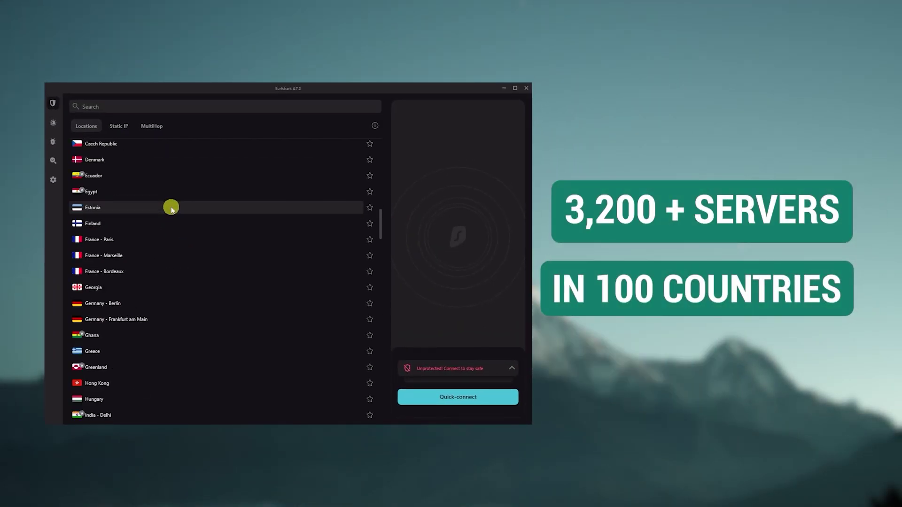
scroll(171, 209, "down", 4)
scroll(171, 208, "down", 4)
scroll(171, 207, "down", 3)
scroll(172, 208, "down", 3)
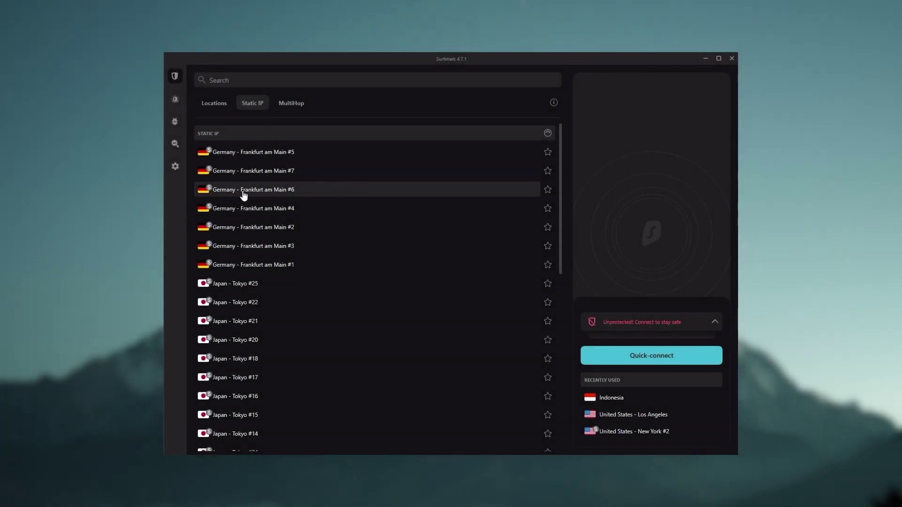
scroll(256, 214, "down", 3)
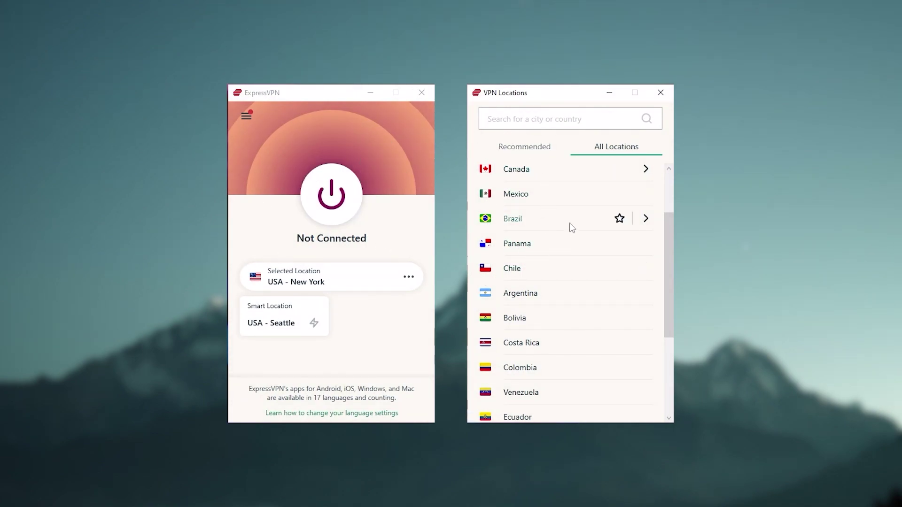
scroll(588, 270, "down", 2)
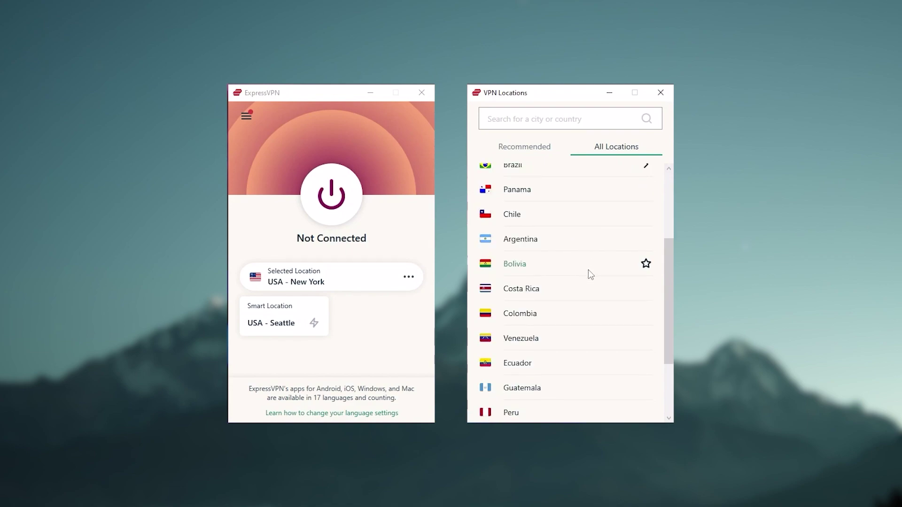
scroll(588, 270, "up", 1)
scroll(588, 270, "up", 1)
scroll(588, 270, "up", 2)
scroll(587, 270, "down", 1)
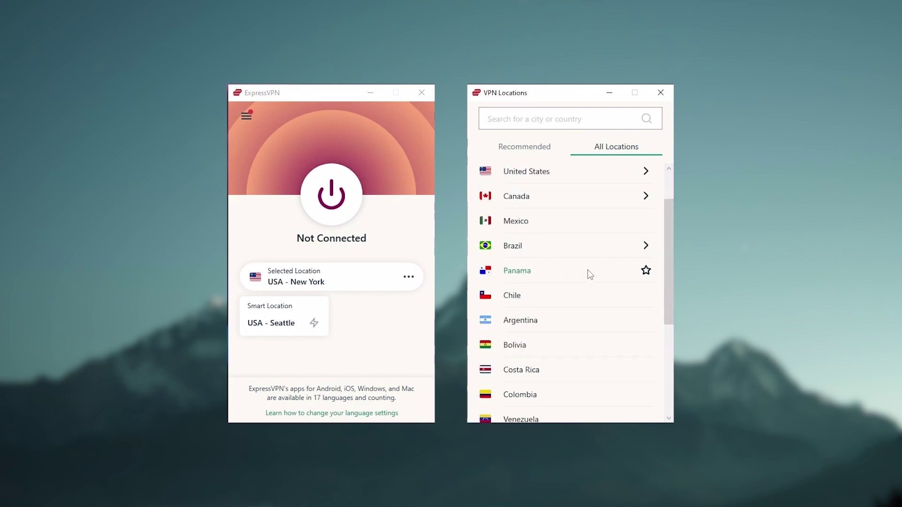
scroll(588, 270, "down", 1)
scroll(588, 270, "down", 1)
scroll(589, 271, "down", 1)
scroll(585, 273, "down", 1)
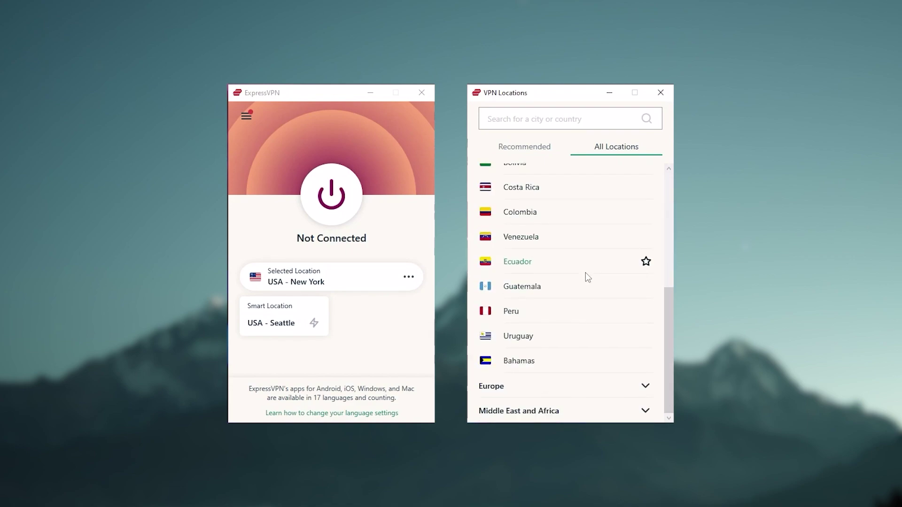
Expand the Europe group in ExpressVPN's All Locations list.
left_click(641, 390)
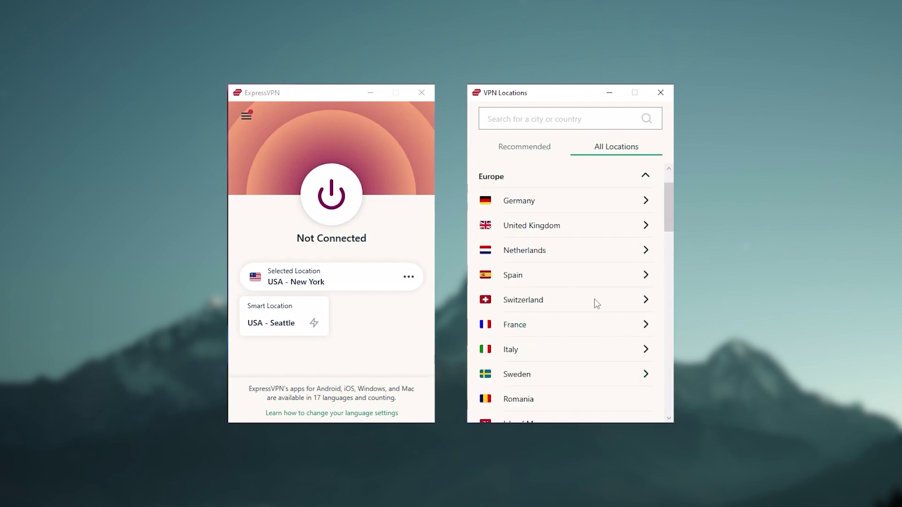
scroll(594, 299, "down", 1)
scroll(579, 279, "down", 1)
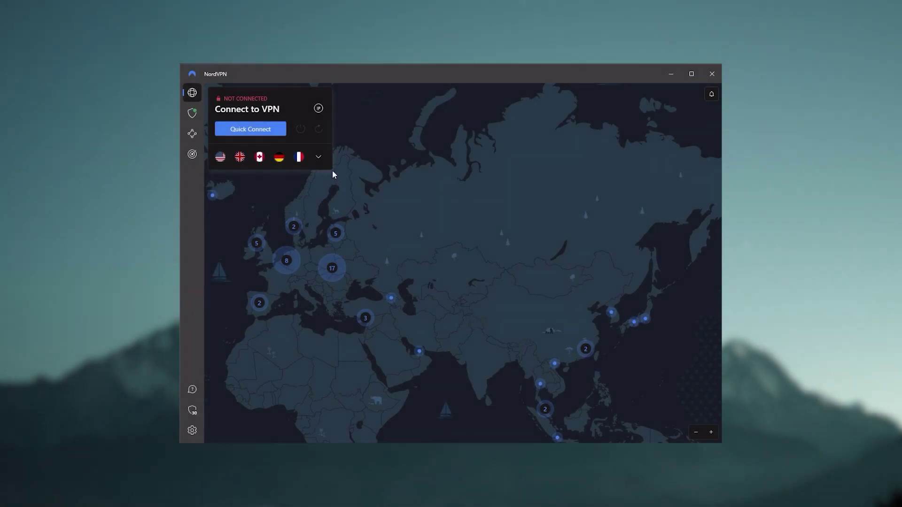
Toggle NordVPN's server list open and closed, then pan the map to Asia and Australia.
left_click(317, 157)
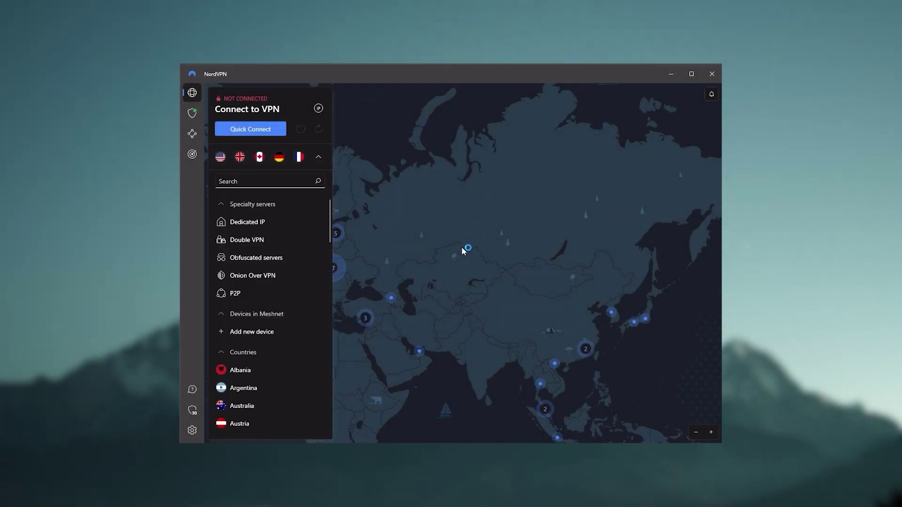
left_click(318, 157)
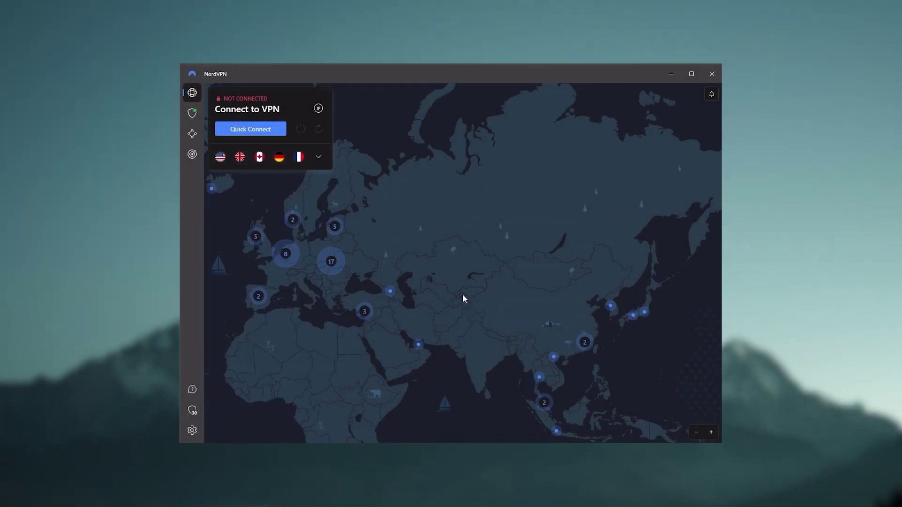
mouse_move(462, 294)
left_mouse_down()
mouse_move(376, 259)
mouse_move(562, 259)
mouse_move(642, 326)
left_mouse_up()
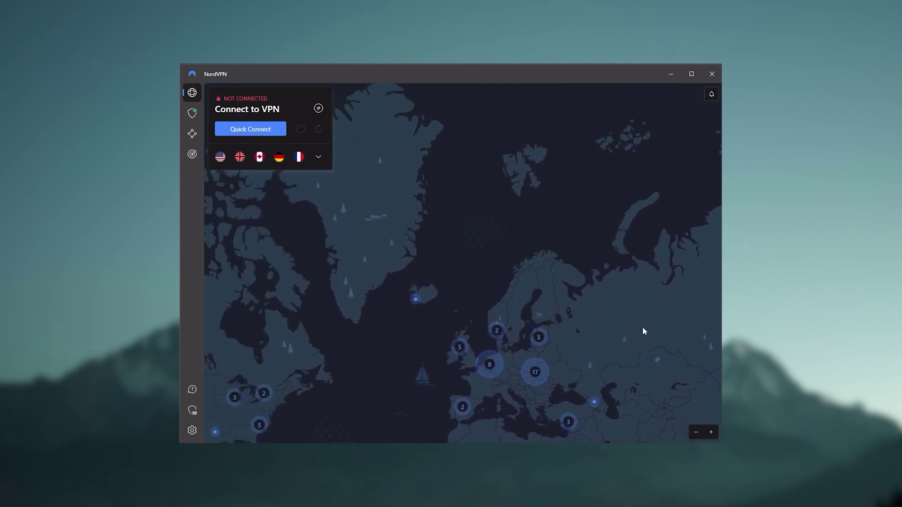
mouse_move(316, 258)
left_mouse_down()
mouse_move(573, 194)
mouse_move(403, 291)
mouse_move(584, 251)
mouse_move(322, 257)
left_mouse_up()
left_click_drag(509, 334, 484, 158)
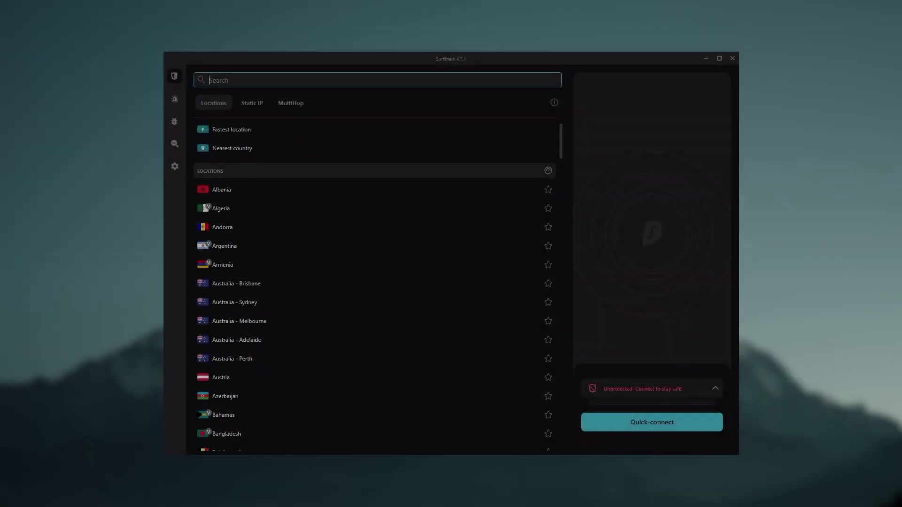
scroll(374, 265, "down", 5)
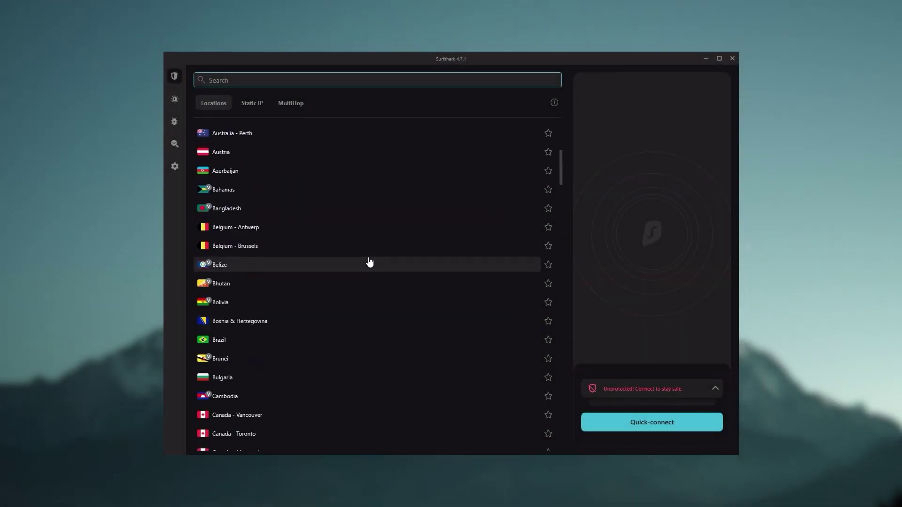
scroll(370, 261, "up", 3)
left_click(226, 106)
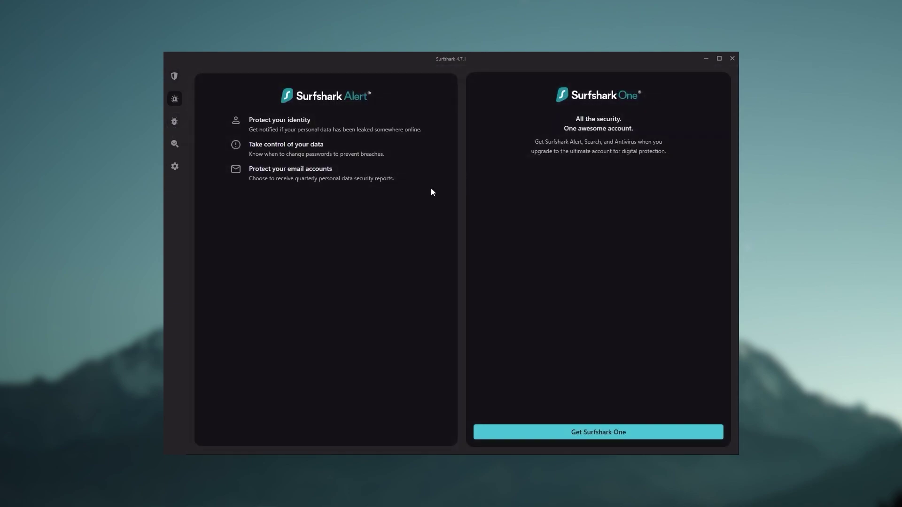
left_click(174, 79)
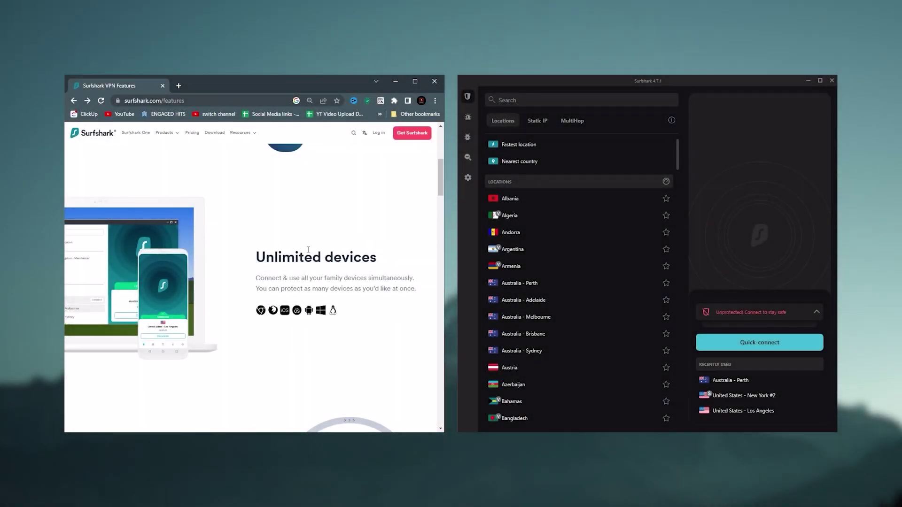
scroll(308, 250, "down", 1)
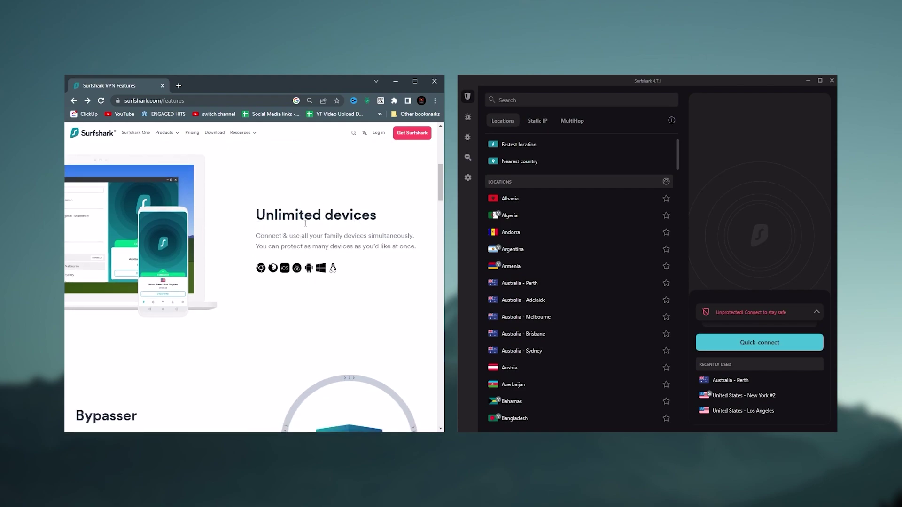
Open Surfshark's Chrome extension download page from the Unlimited devices section.
left_click(261, 268)
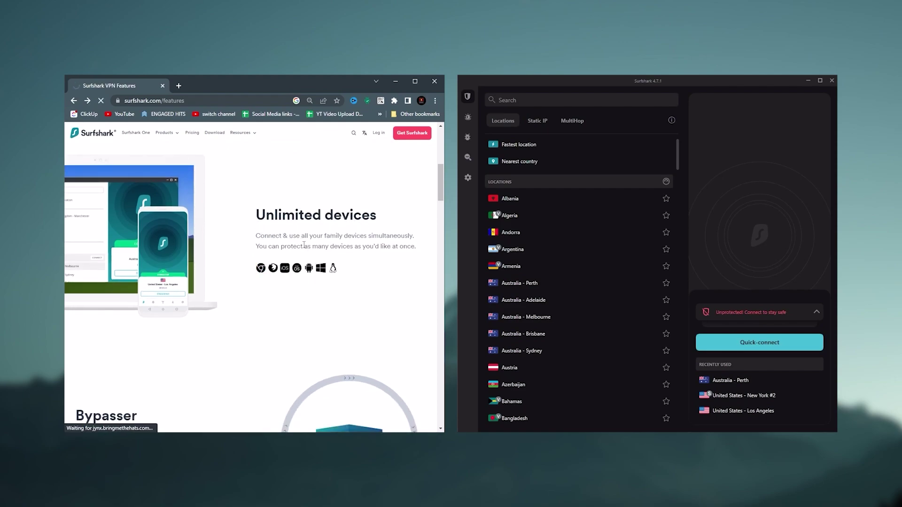
scroll(303, 245, "down", 3)
scroll(304, 244, "down", 3)
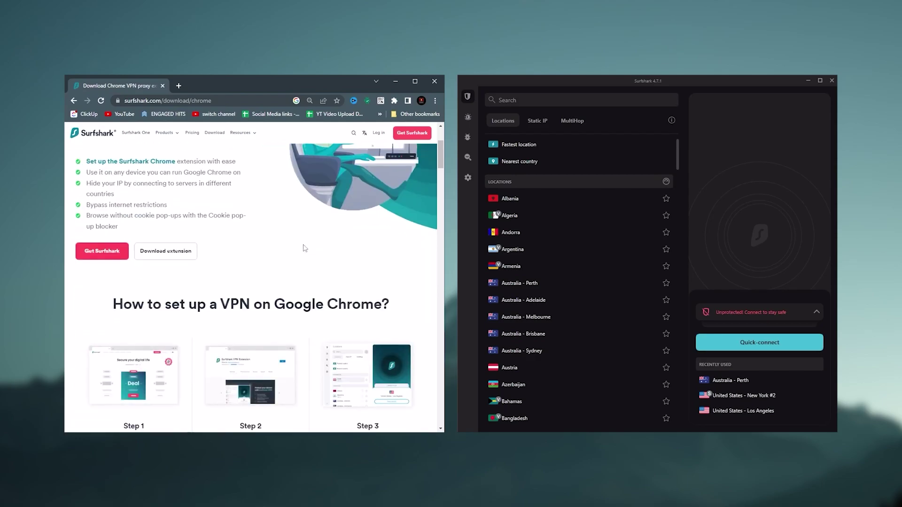